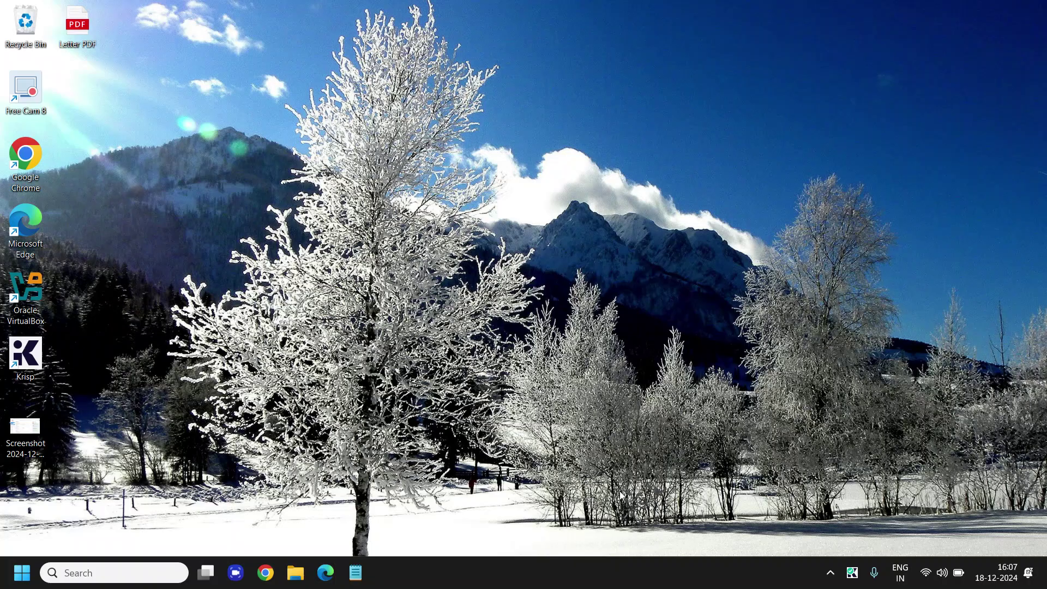
Open Settings from the Start button's right-click menu and go to System > Storage
{"action": "right_click", "coordinate": [22, 576]}
{"action": "left_click", "coordinate": [41, 426]}
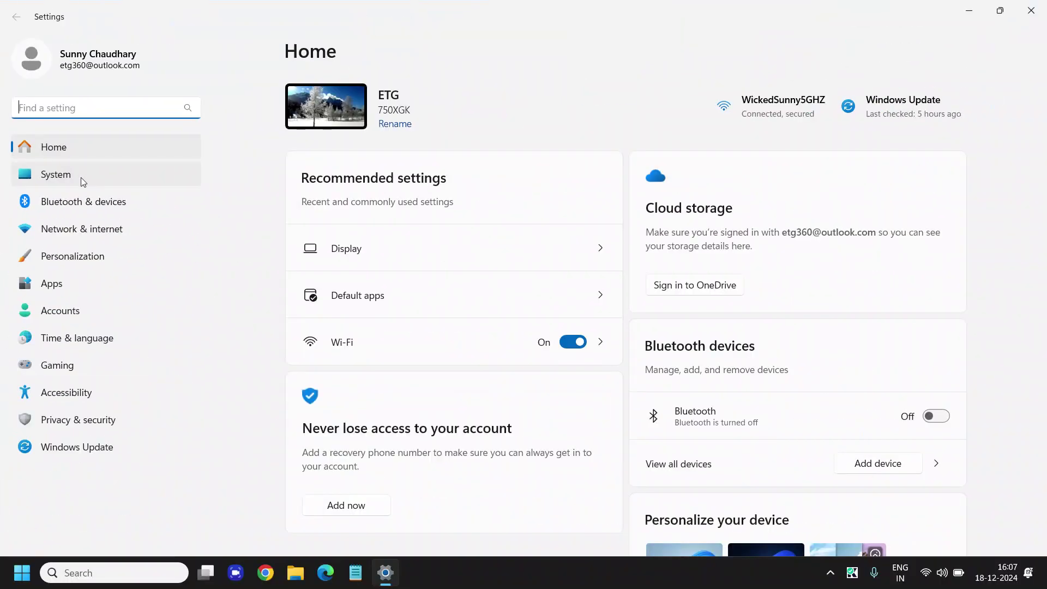
{"action": "left_click", "coordinate": [130, 179]}
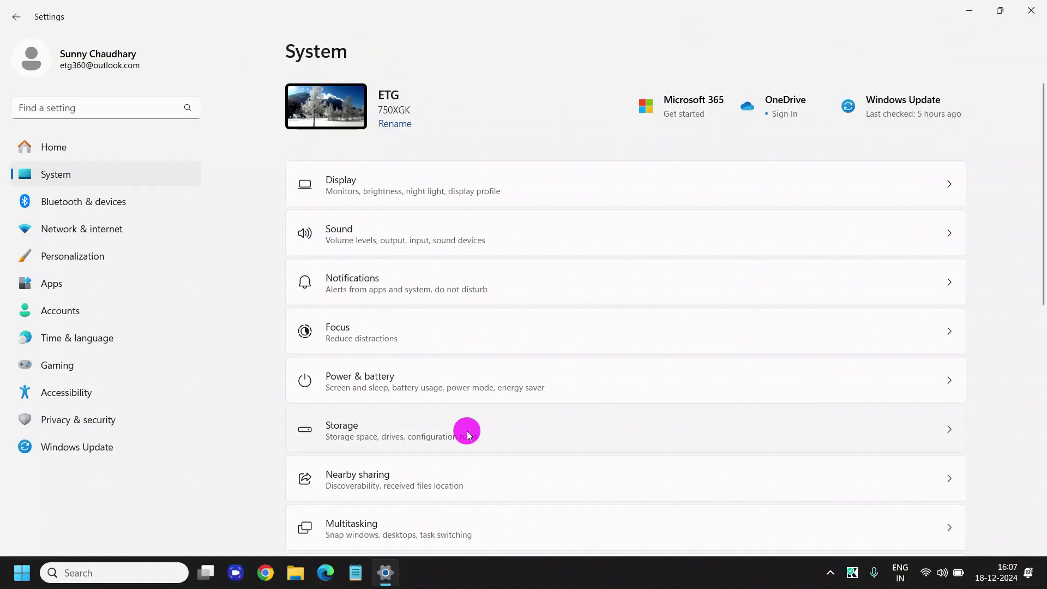
{"action": "left_click", "coordinate": [468, 434]}
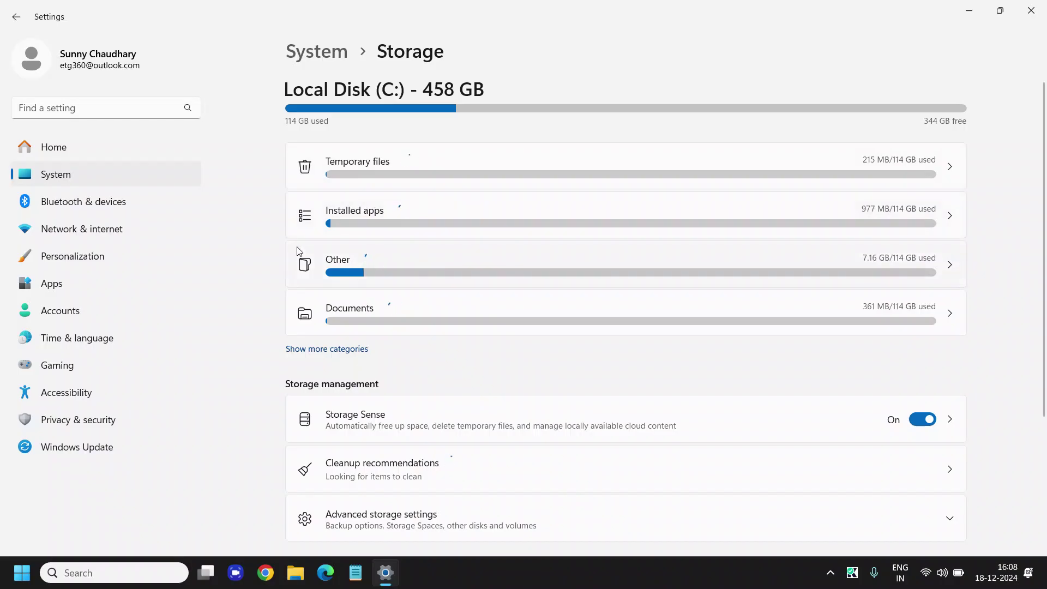
Scroll the Storage page until category sizes load, showing Temporary files at 22.1 GB
{"action": "scroll", "coordinate": [432, 380], "scroll_direction": "down", "scroll_amount": 2}
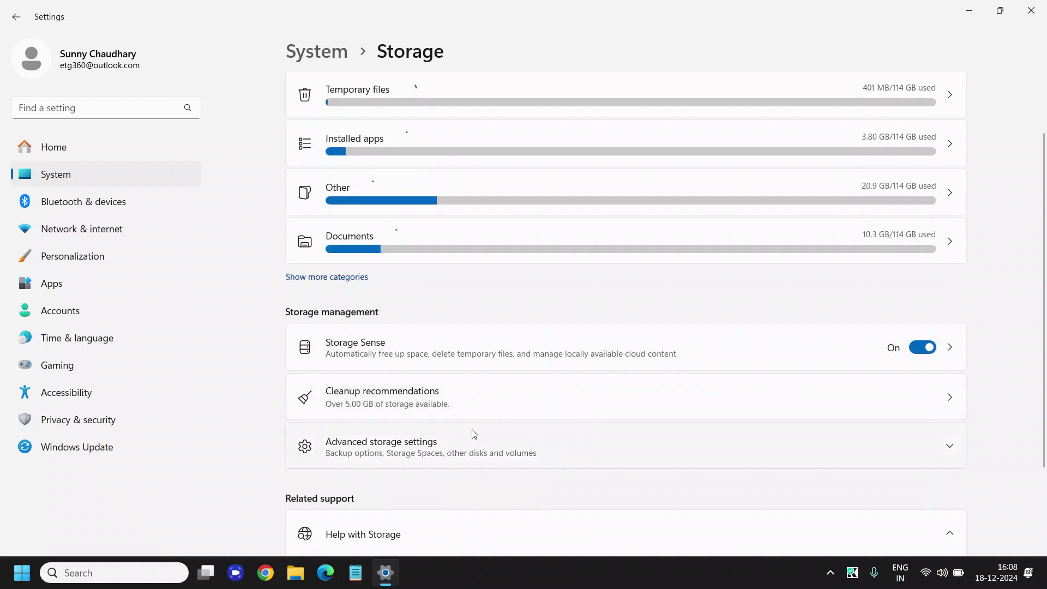
{"action": "scroll", "coordinate": [474, 433], "scroll_direction": "up", "scroll_amount": 2}
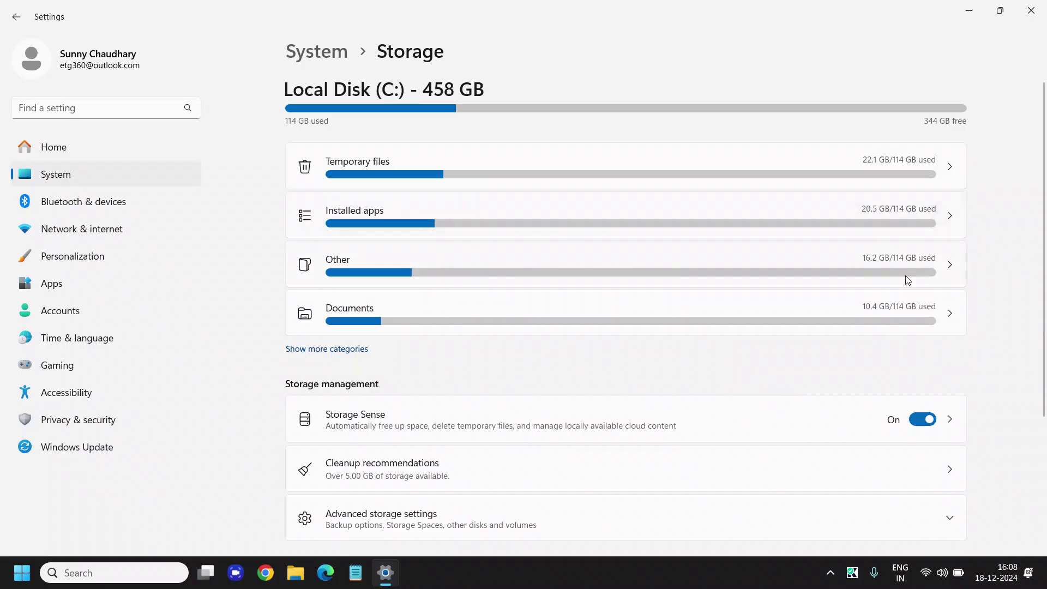
{"action": "scroll", "coordinate": [748, 377], "scroll_direction": "down", "scroll_amount": 2}
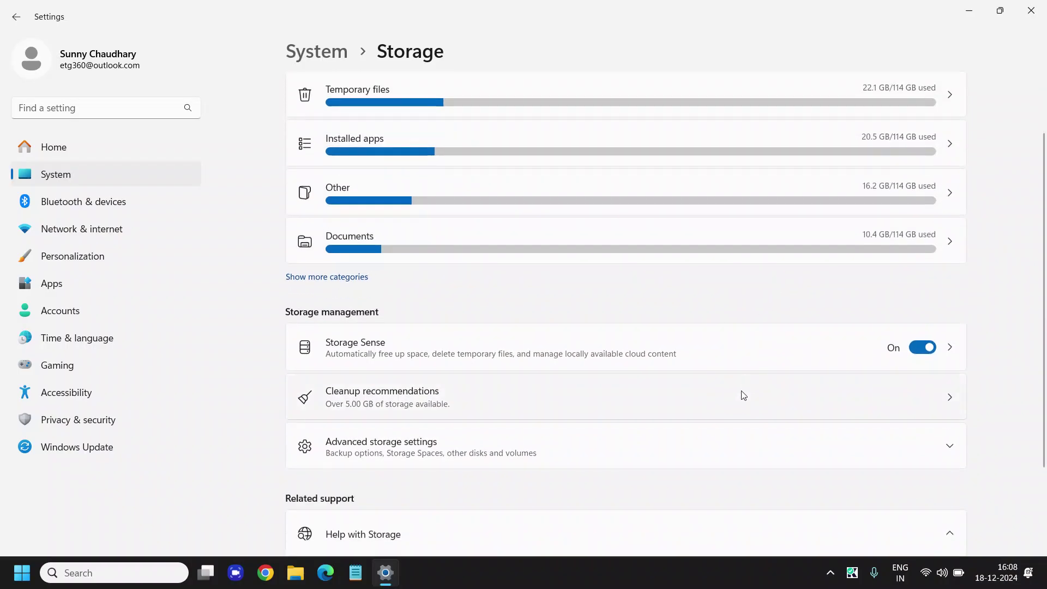
{"action": "scroll", "coordinate": [621, 423], "scroll_direction": "up", "scroll_amount": 2}
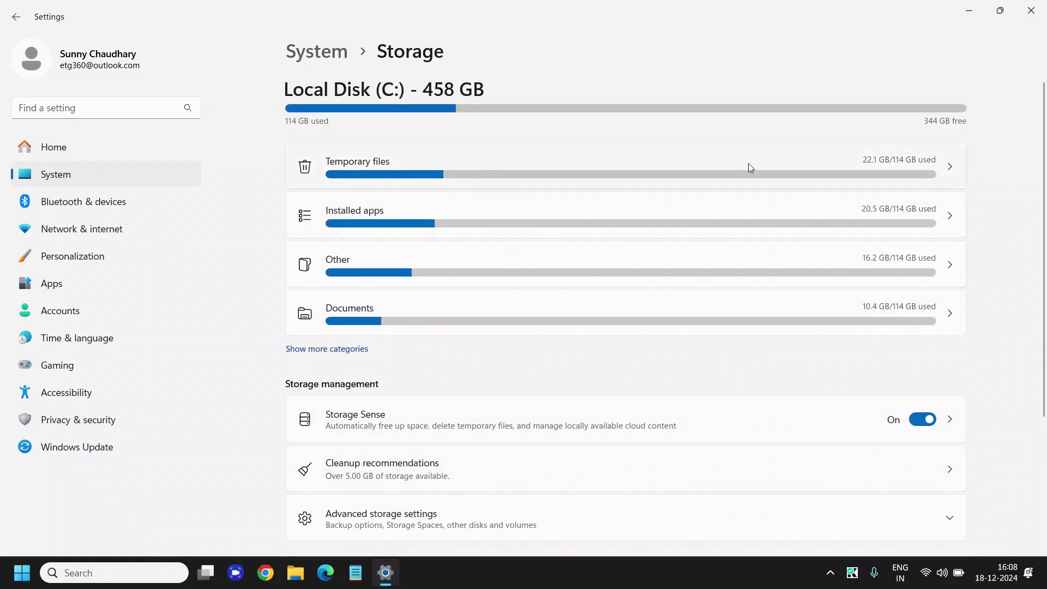
Open Temporary files and scroll through the removable file categories
{"action": "left_click", "coordinate": [949, 173]}
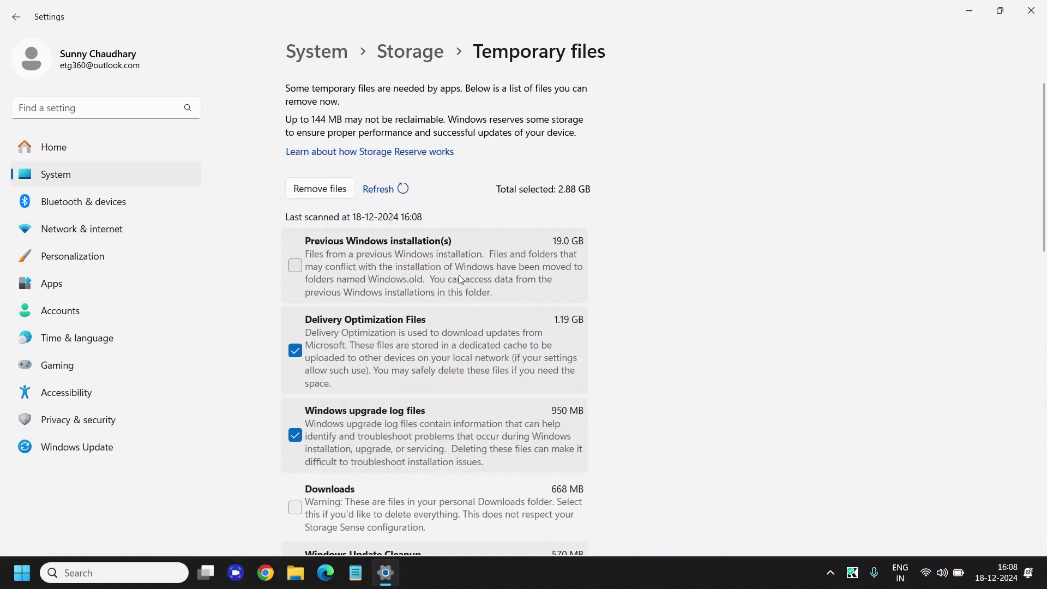
{"action": "scroll", "coordinate": [500, 370], "scroll_direction": "down", "scroll_amount": 1}
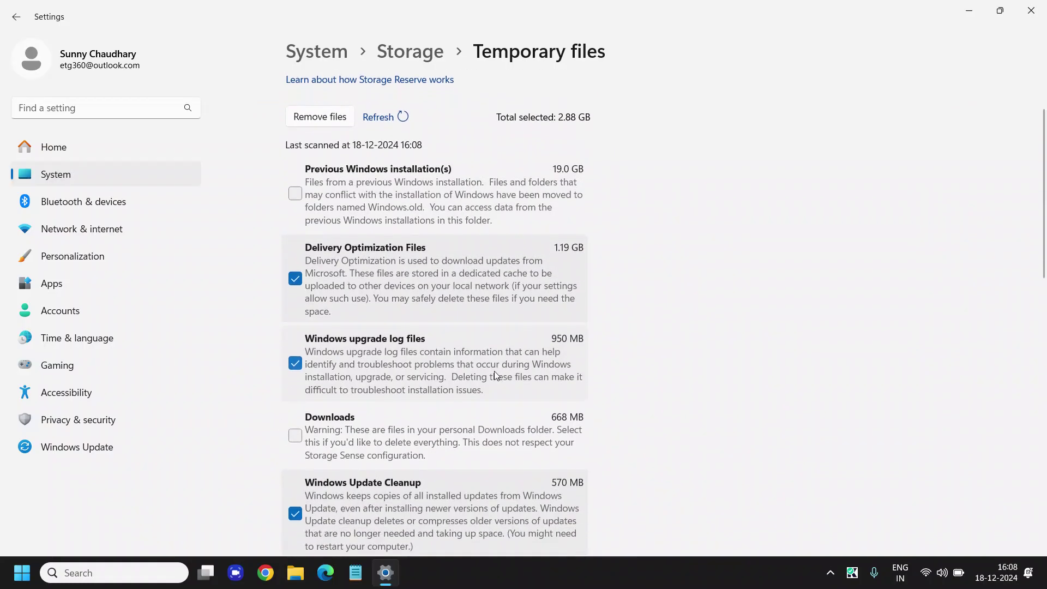
{"action": "scroll", "coordinate": [456, 365], "scroll_direction": "down", "scroll_amount": 1}
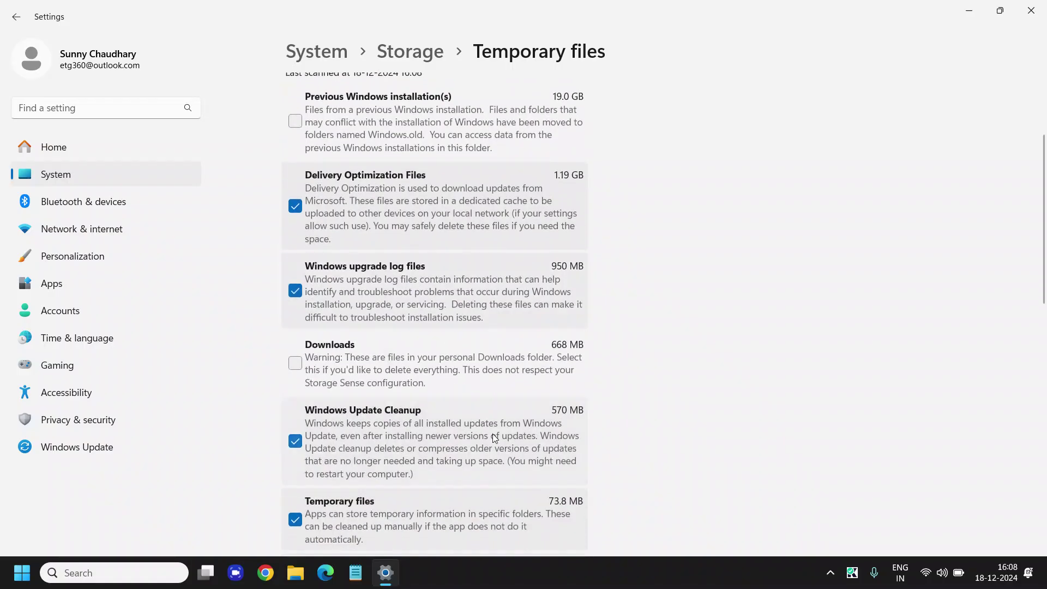
{"action": "scroll", "coordinate": [493, 435], "scroll_direction": "down", "scroll_amount": 2}
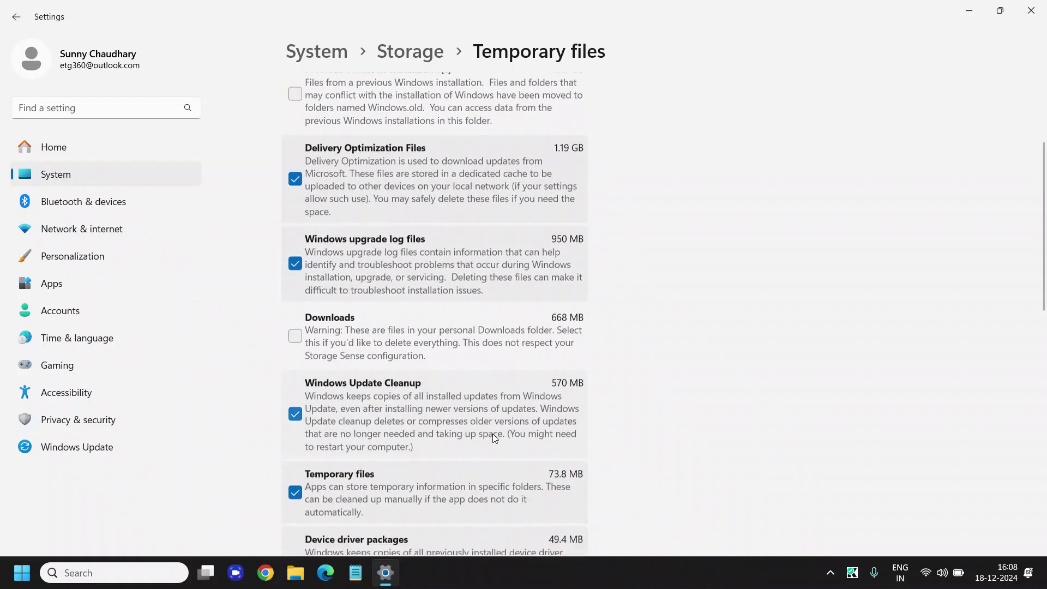
{"action": "scroll", "coordinate": [492, 434], "scroll_direction": "down", "scroll_amount": 3}
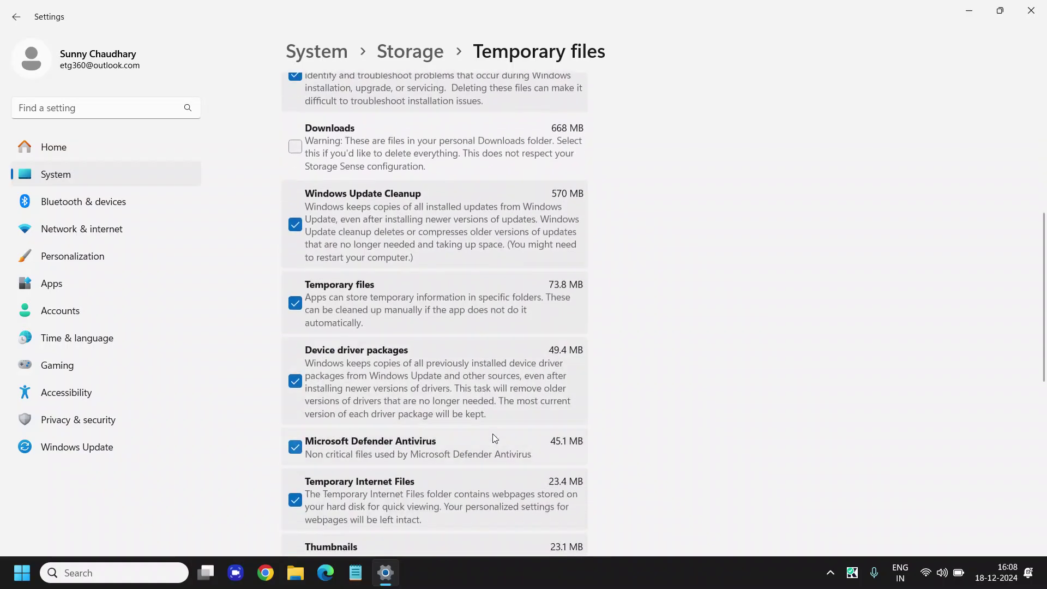
{"action": "scroll", "coordinate": [492, 434], "scroll_direction": "down", "scroll_amount": 3}
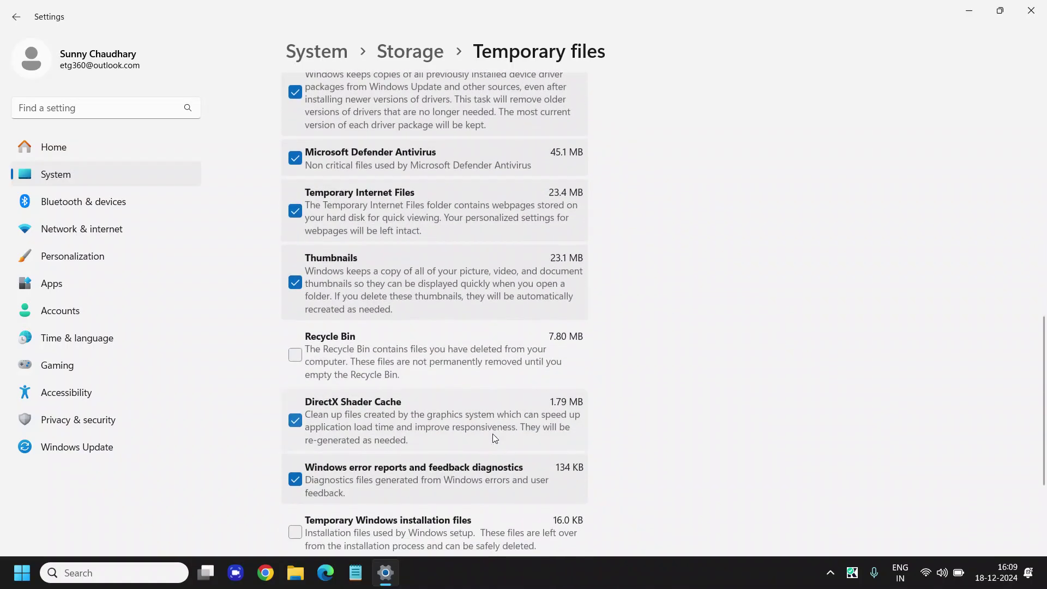
{"action": "scroll", "coordinate": [493, 435], "scroll_direction": "down", "scroll_amount": 1}
{"action": "scroll", "coordinate": [492, 434], "scroll_direction": "down", "scroll_amount": 1}
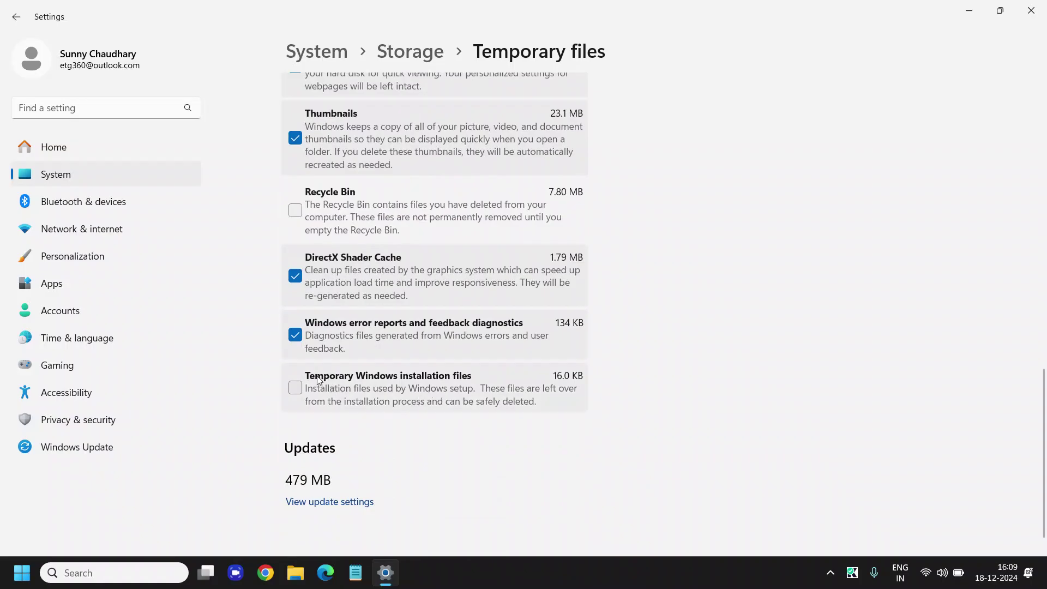
Tick Temporary Windows installation files, Recycle Bin, Downloads and Previous Windows installation(s), then remove the 22.5 GB
{"action": "left_click", "coordinate": [293, 393]}
{"action": "left_click", "coordinate": [294, 212]}
{"action": "scroll", "coordinate": [397, 313], "scroll_direction": "up", "scroll_amount": 4}
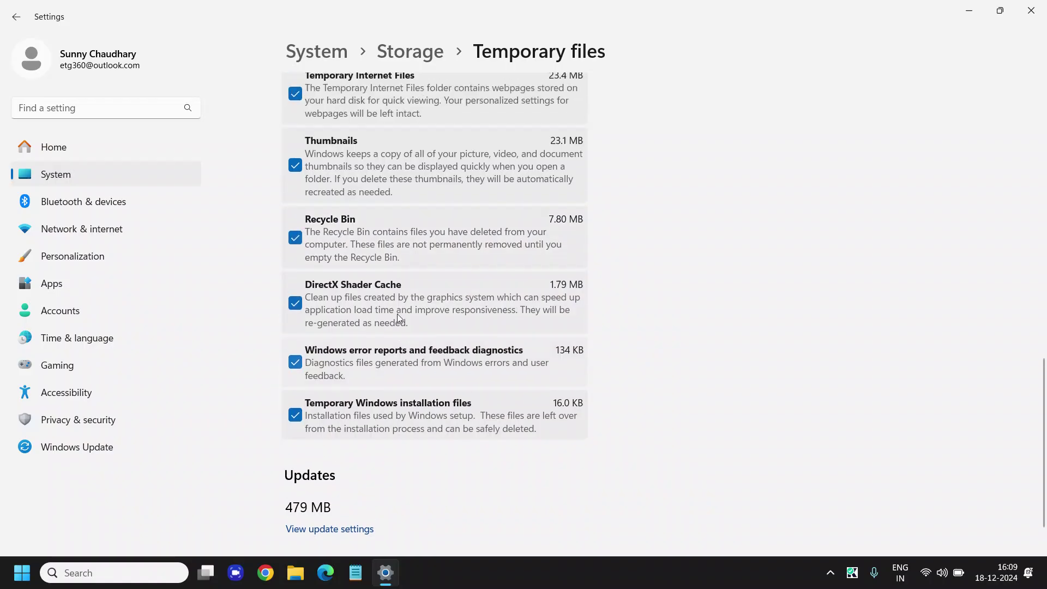
{"action": "scroll", "coordinate": [397, 313], "scroll_direction": "up", "scroll_amount": 5}
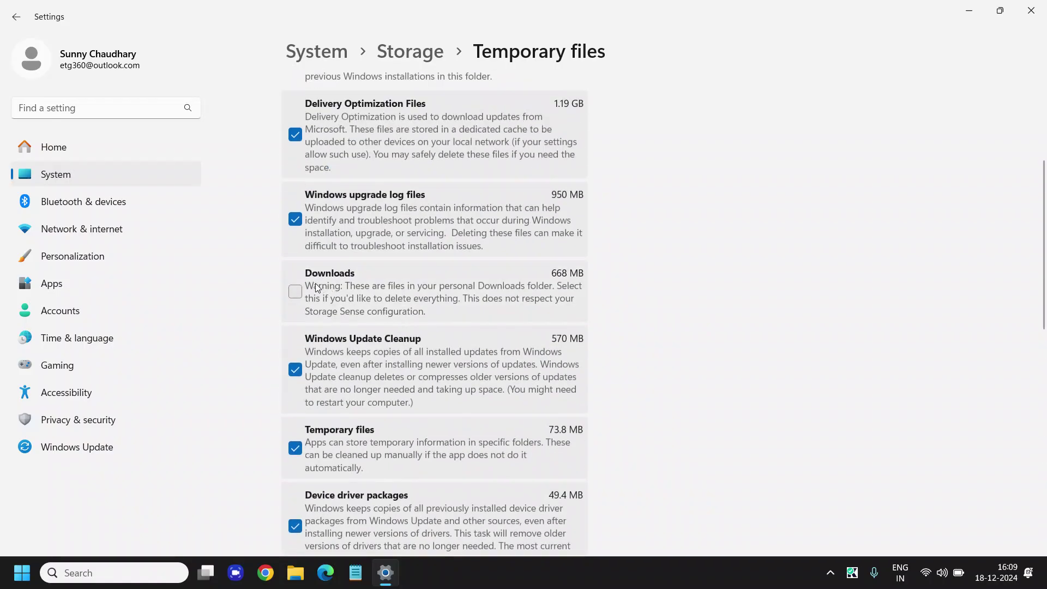
{"action": "left_click", "coordinate": [299, 287]}
{"action": "scroll", "coordinate": [388, 315], "scroll_direction": "up", "scroll_amount": 4}
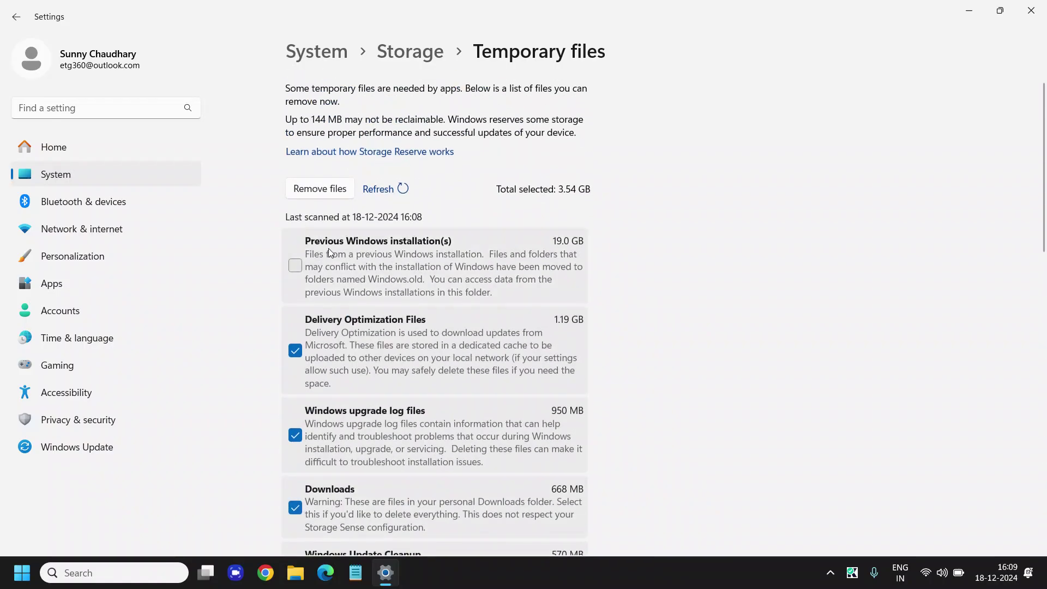
{"action": "left_click", "coordinate": [295, 266]}
{"action": "left_click", "coordinate": [329, 188]}
Confirm the deletion and wait until Temporary files drops to 348 MB
{"action": "left_click", "coordinate": [450, 331]}
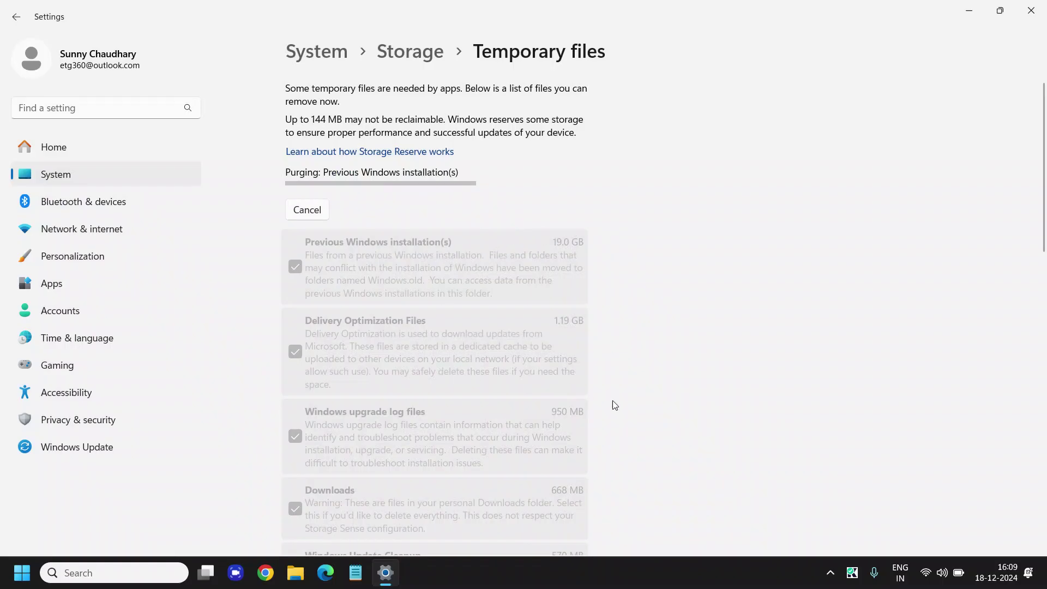
{"action": "scroll", "coordinate": [612, 401], "scroll_direction": "down", "scroll_amount": 10}
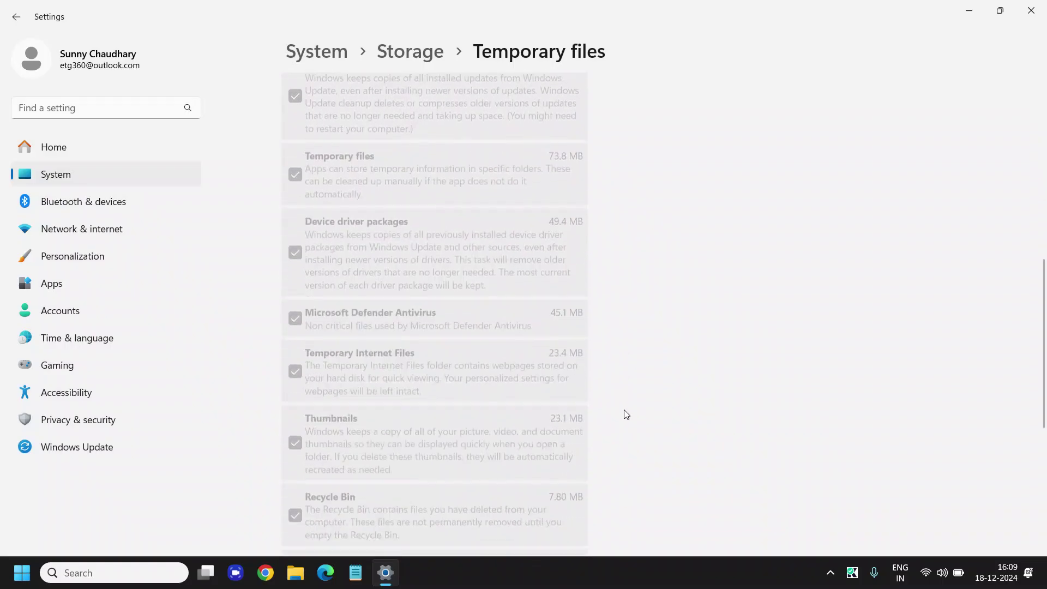
{"action": "scroll", "coordinate": [626, 414], "scroll_direction": "up", "scroll_amount": 10}
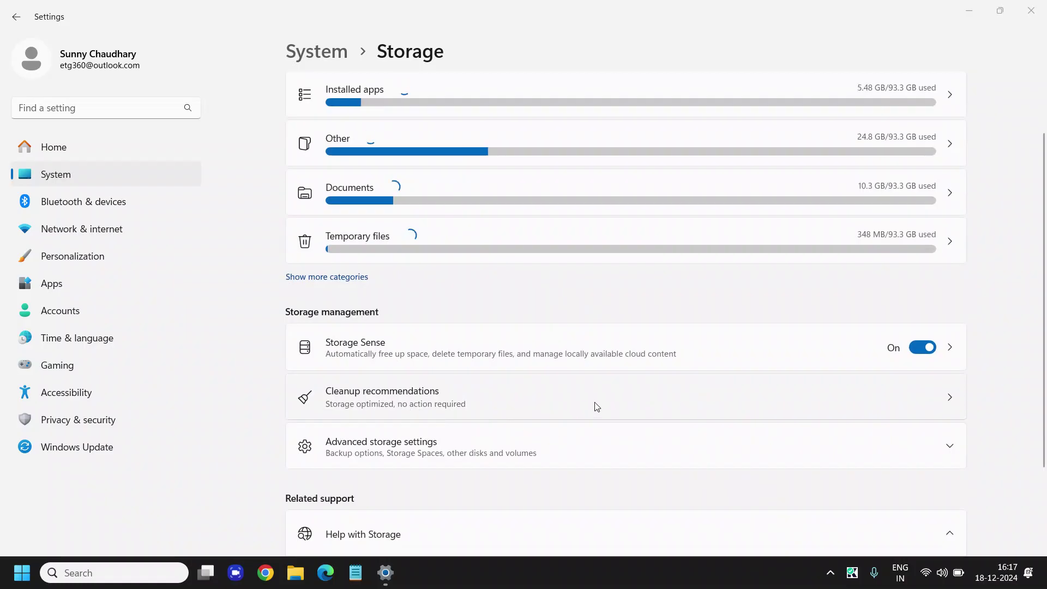
{"action": "left_click", "coordinate": [674, 415]}
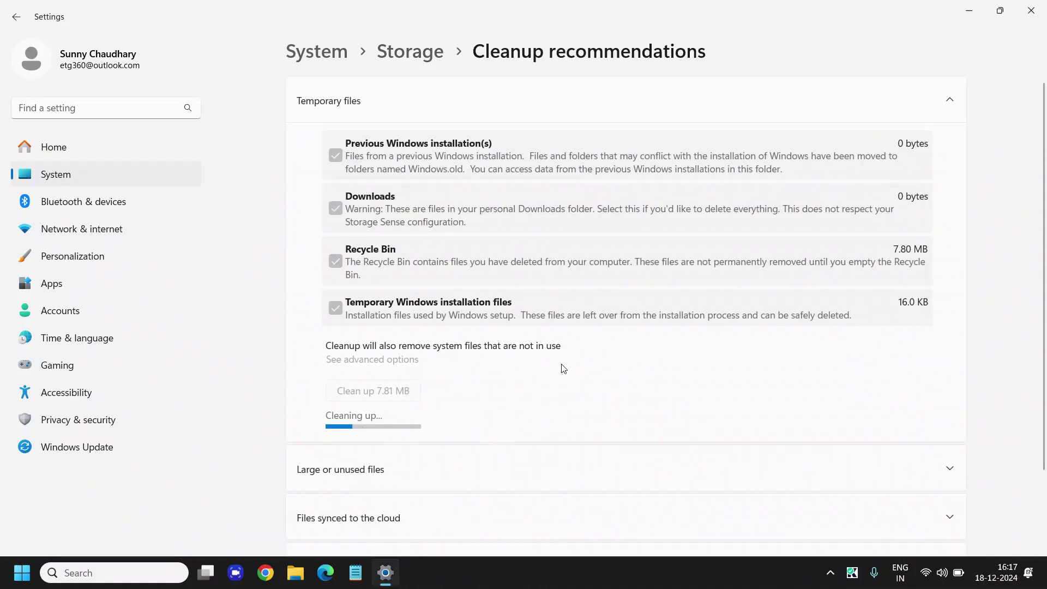
Return to Storage, now showing 93.3 GB used and 365 GB free, and open Storage Sense
{"action": "left_click", "coordinate": [16, 17]}
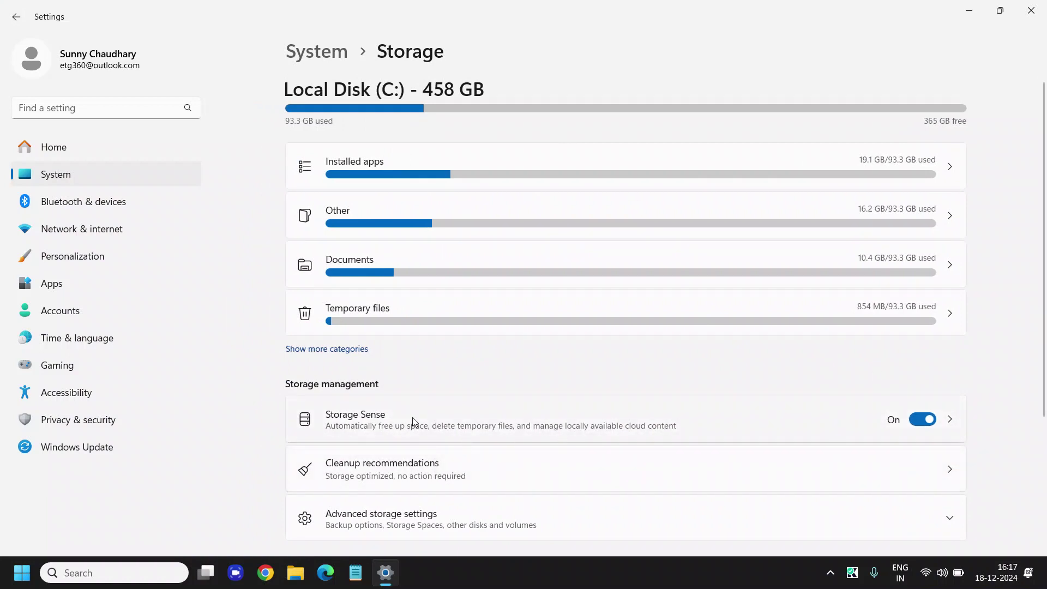
{"action": "left_click", "coordinate": [790, 428]}
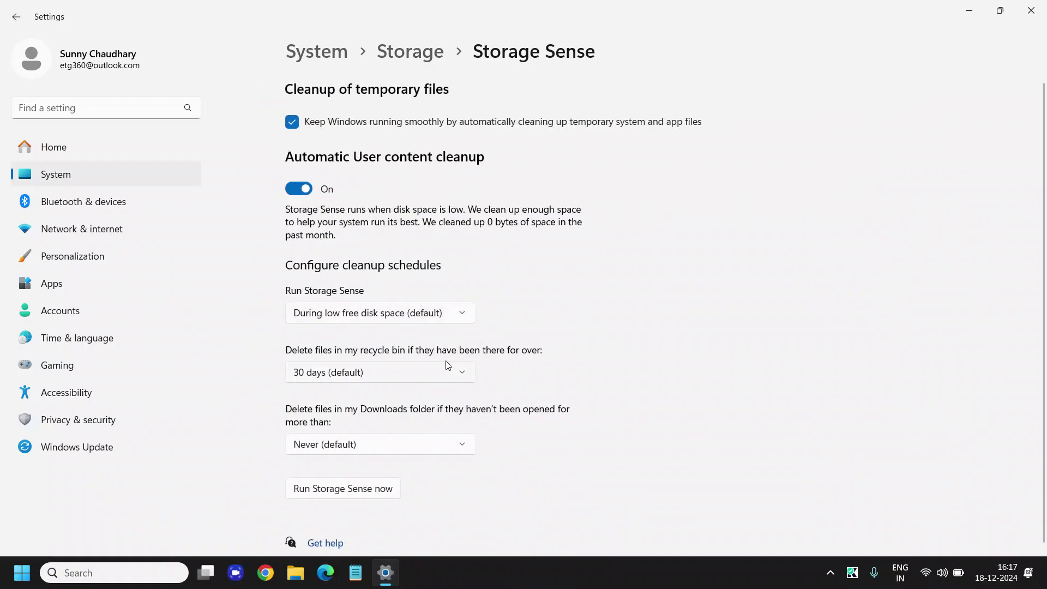
Set the recycle bin retention dropdown to 14 days and Run Storage Sense to Every week
{"action": "left_click", "coordinate": [435, 369]}
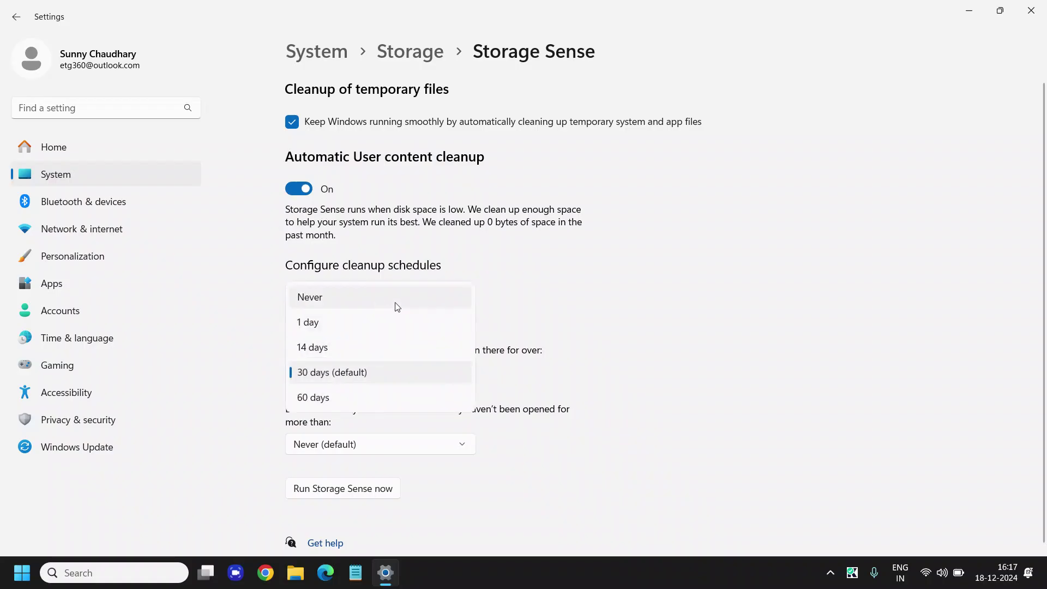
{"action": "left_click", "coordinate": [433, 351]}
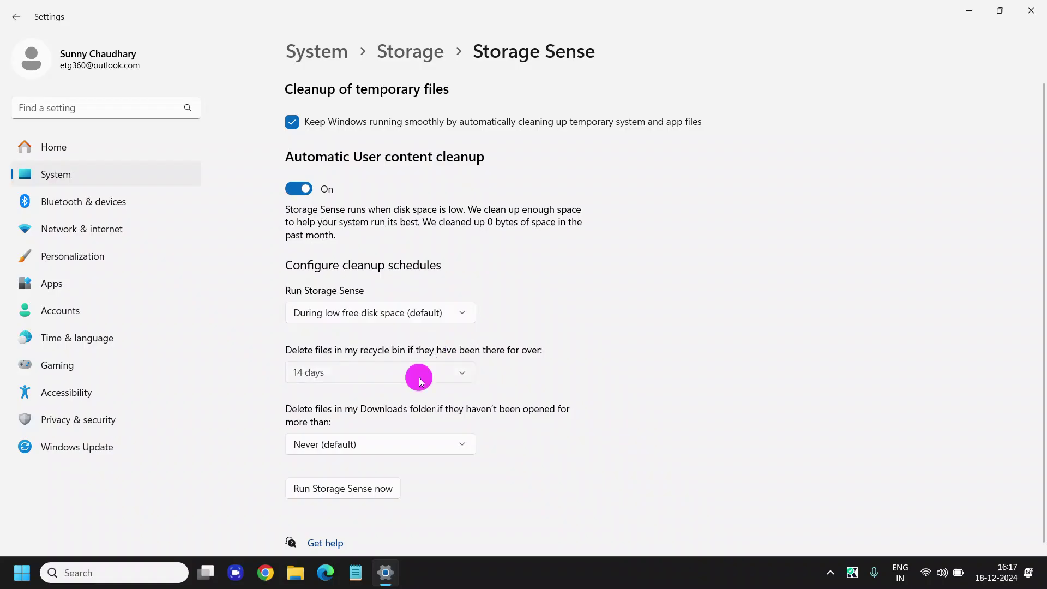
{"action": "left_click", "coordinate": [420, 380]}
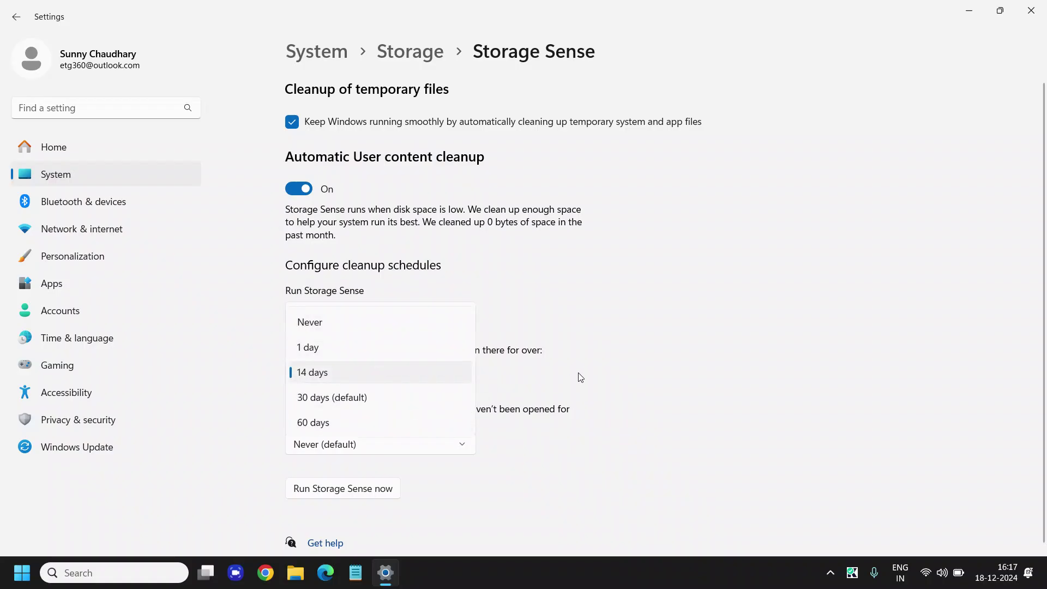
{"action": "left_click", "coordinate": [367, 374]}
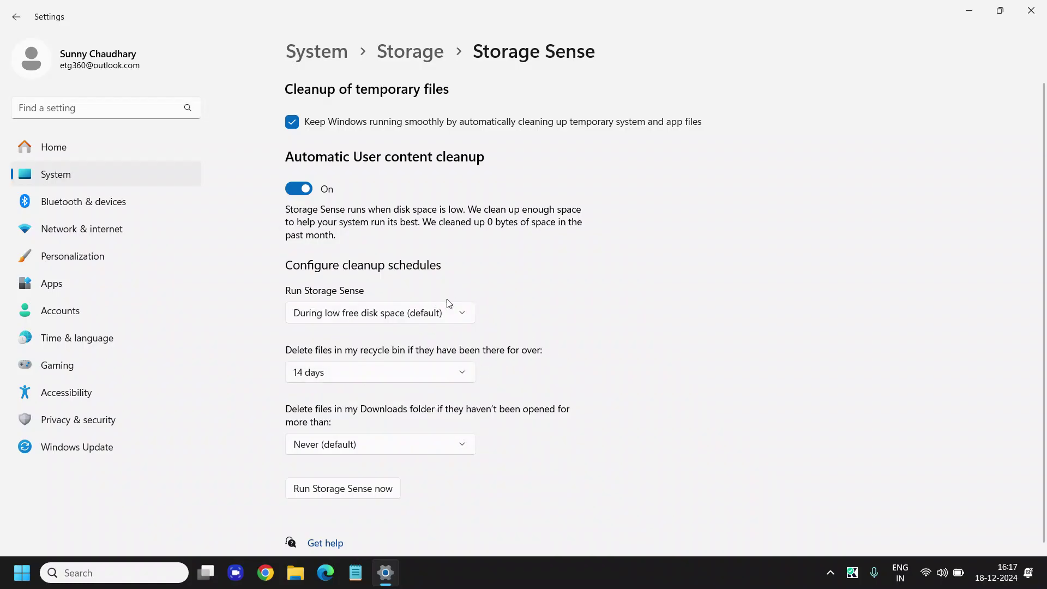
{"action": "left_click", "coordinate": [444, 314]}
{"action": "left_click", "coordinate": [434, 264]}
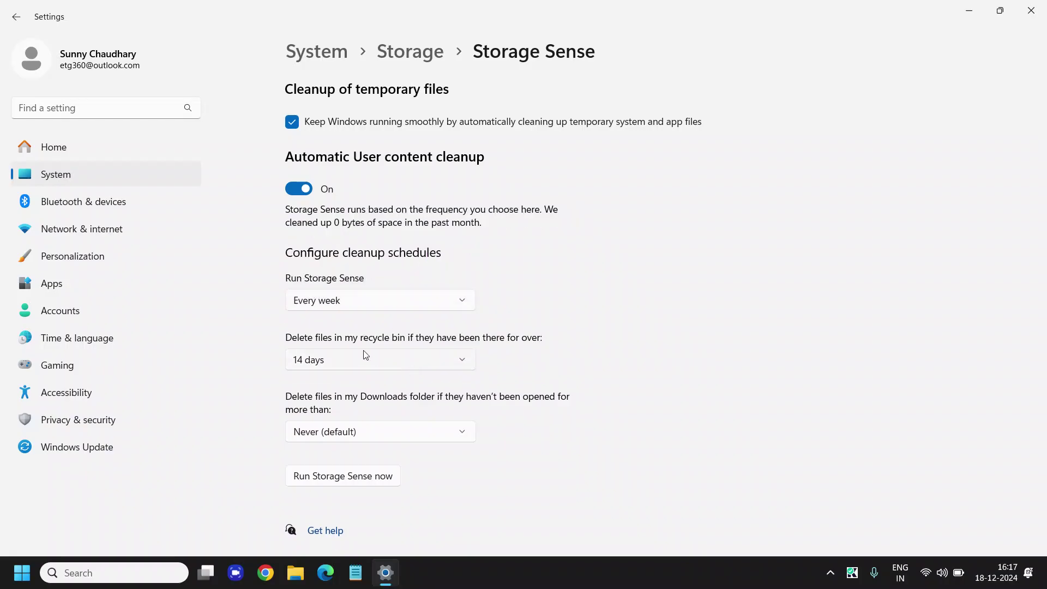
{"action": "left_click", "coordinate": [436, 369]}
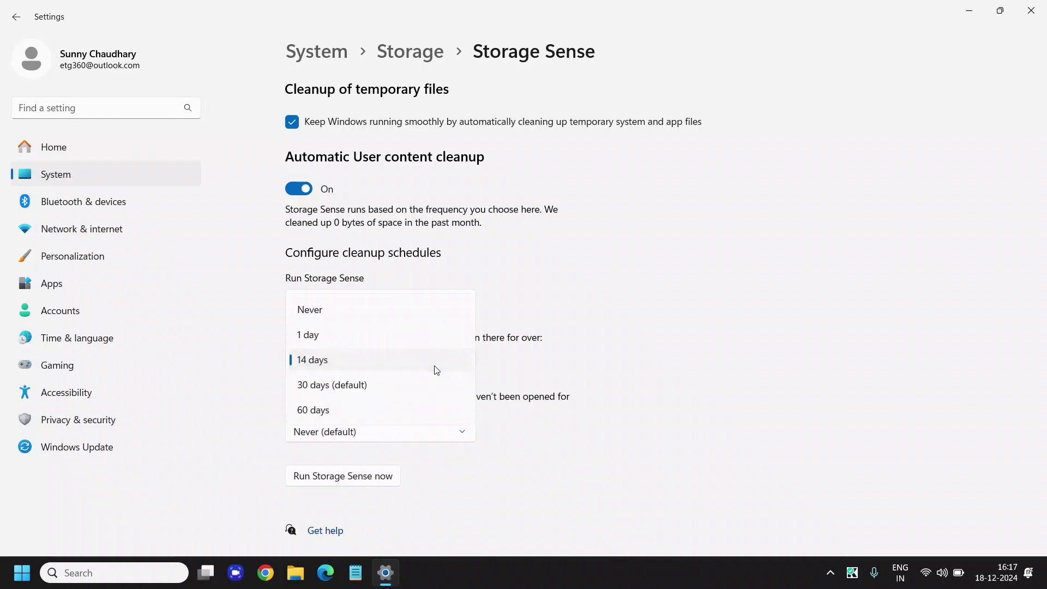
{"action": "left_click", "coordinate": [436, 370]}
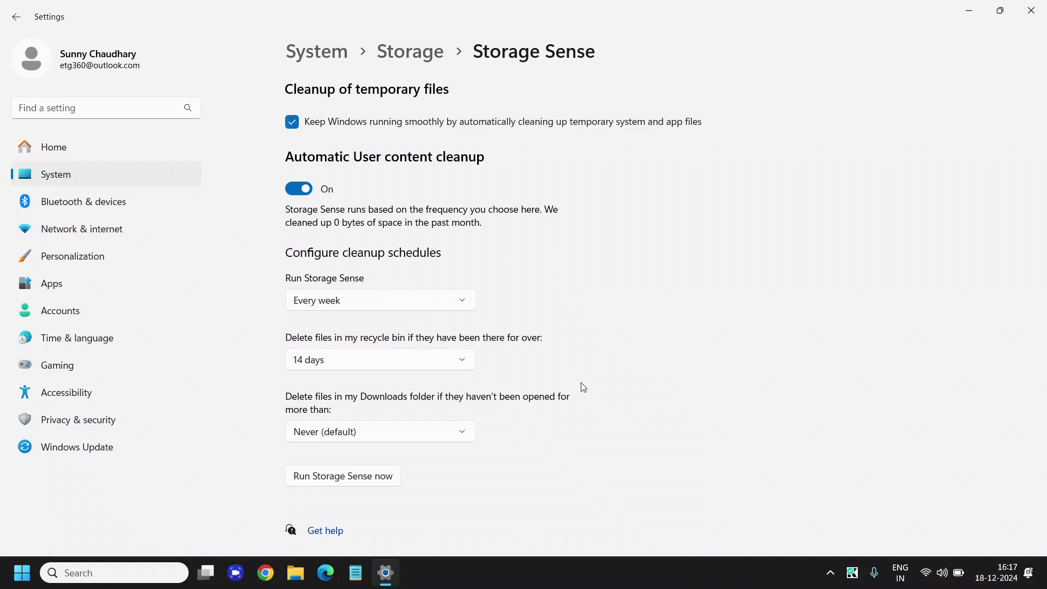
Close the Settings window to return to the desktop
{"action": "left_click", "coordinate": [1031, 10]}
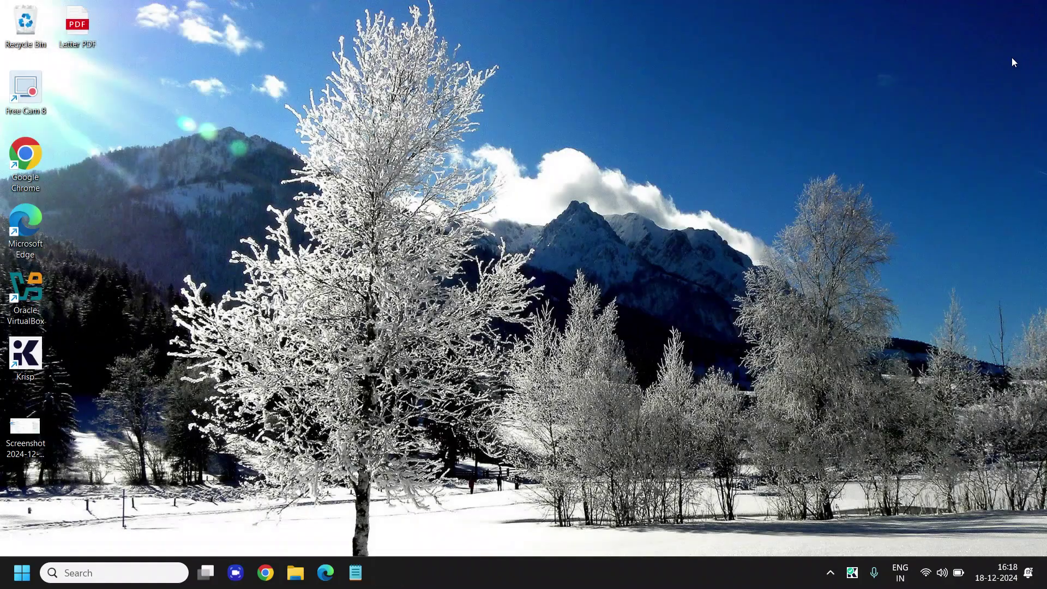